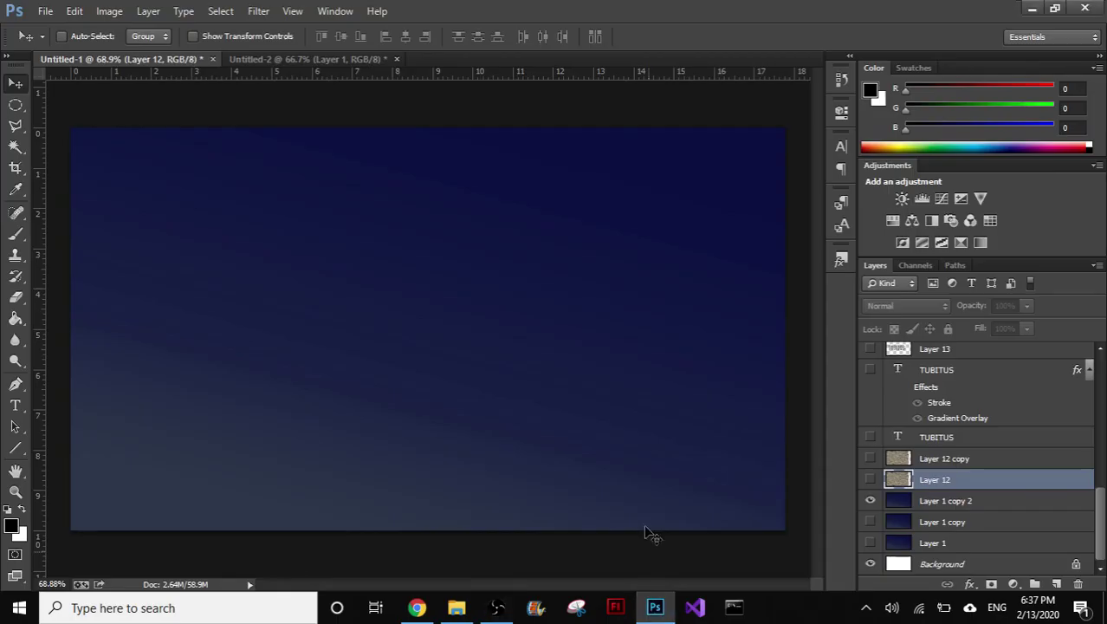
# In Chrome, copy the TikTok logo preview image with Copiar imagen
pyautogui.click(416, 608)
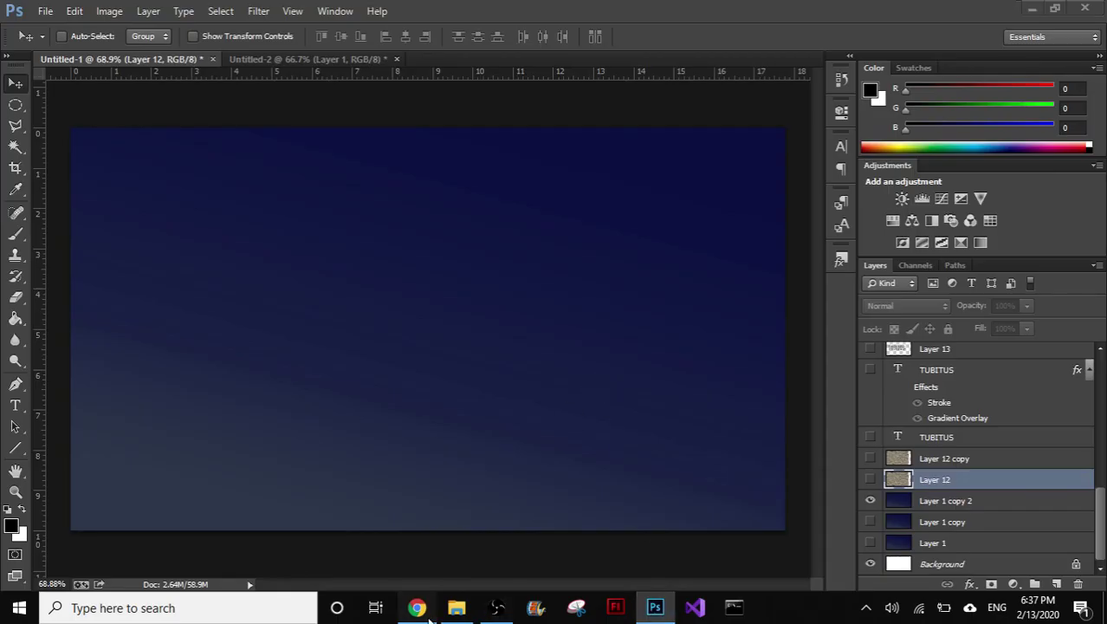
pyautogui.click(1083, 570)
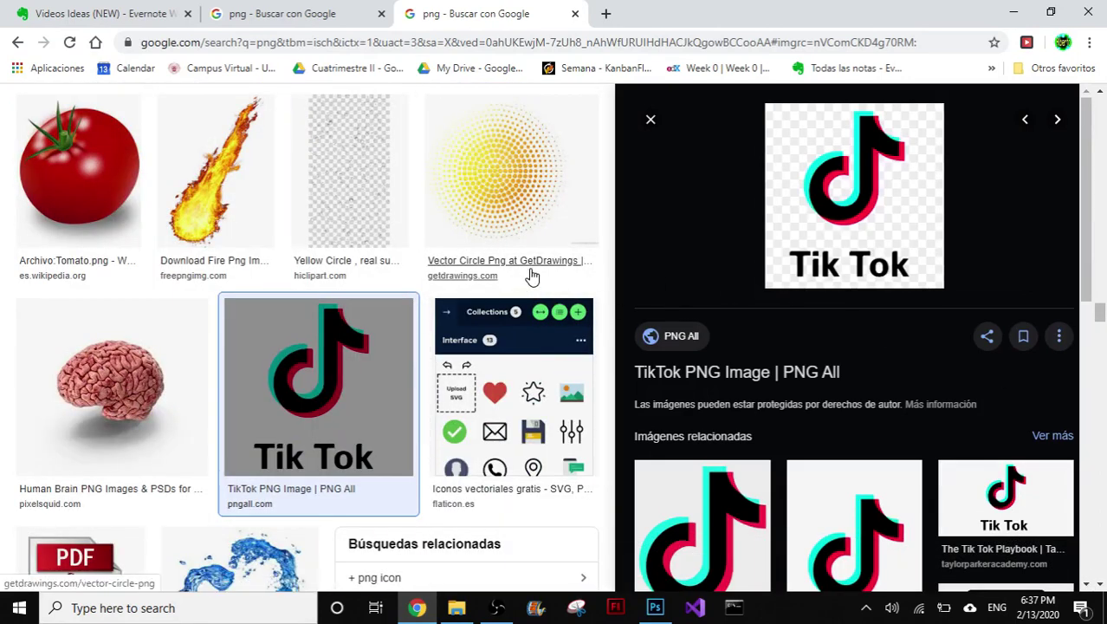
pyautogui.rightClick(869, 208)
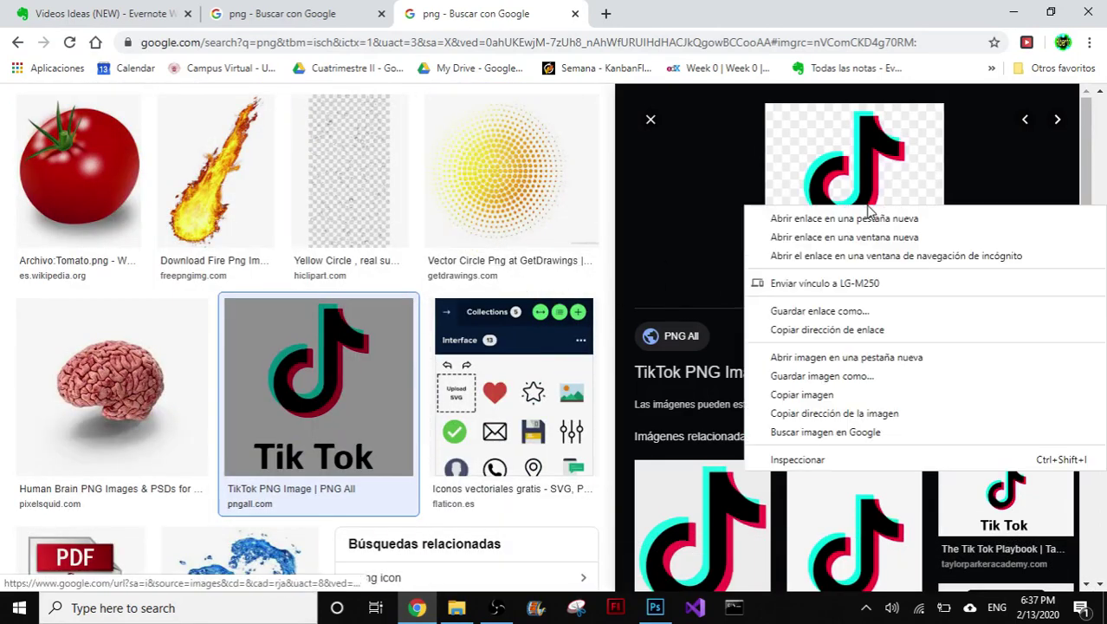
pyautogui.click(806, 394)
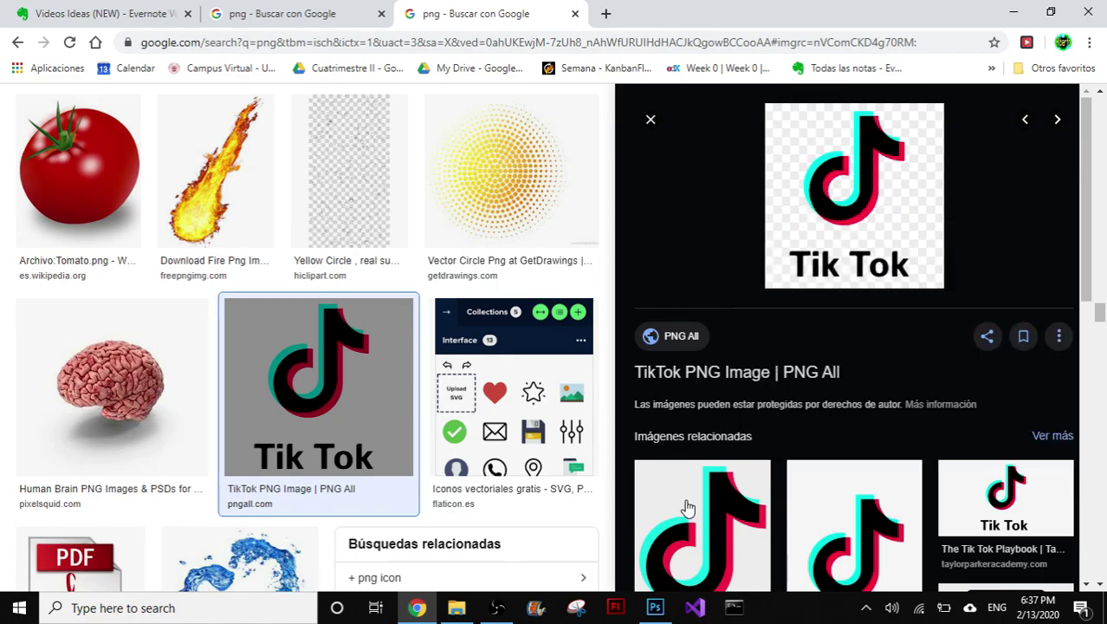
# Paste the copied TikTok logo into Photoshop as a new layer and shift it up-right
pyautogui.click(655, 606)
pyautogui.hotkey('ctrl', 'v')
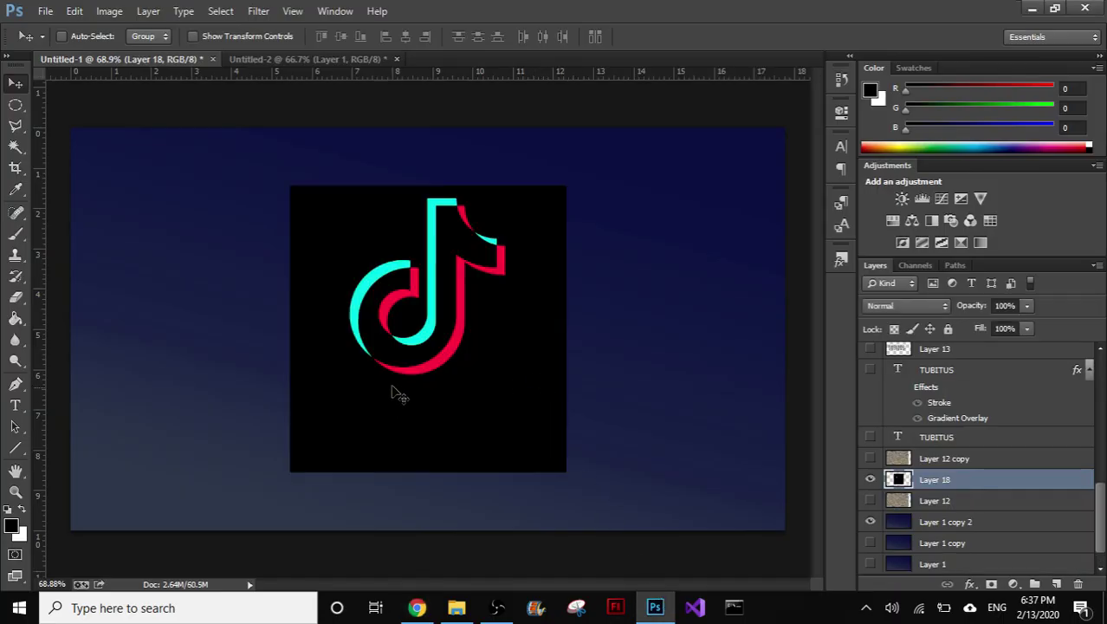
pyautogui.moveTo(412, 363); pyautogui.dragTo(439, 344)
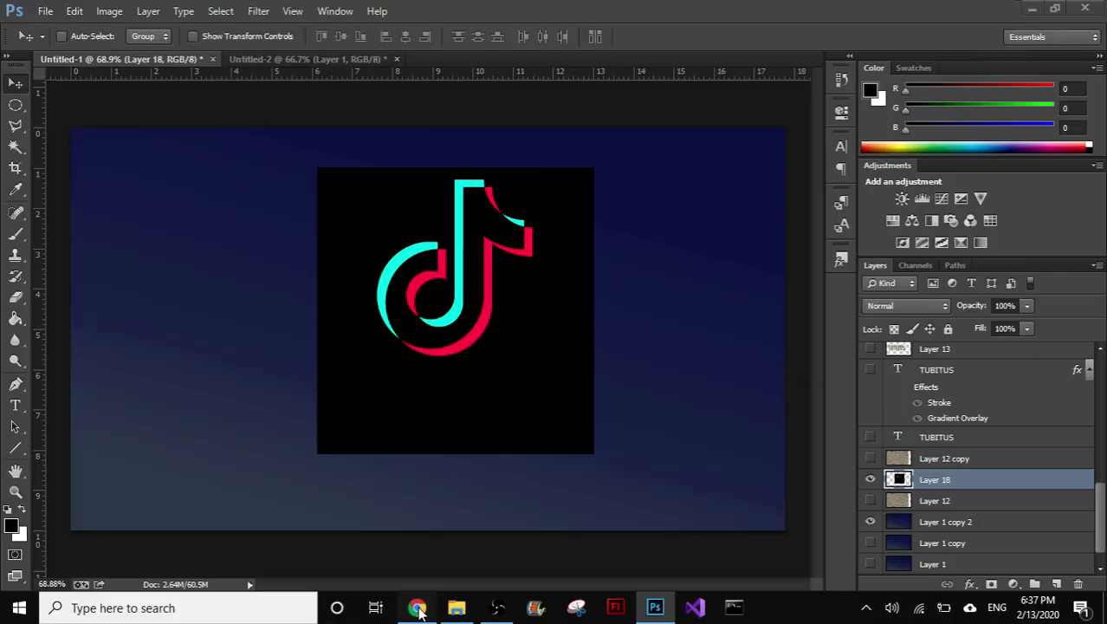
pyautogui.click(418, 607)
pyautogui.click(656, 608)
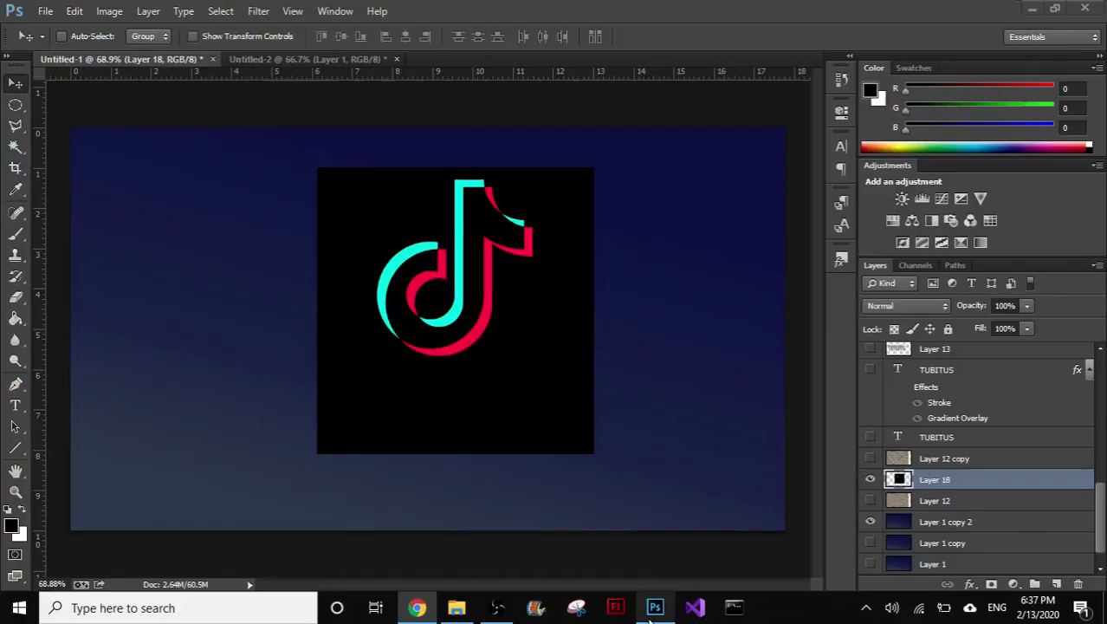
# Try selecting the logo's black background with the Magic Wand, clearing the selection each time
pyautogui.click(16, 148)
pyautogui.click(407, 227)
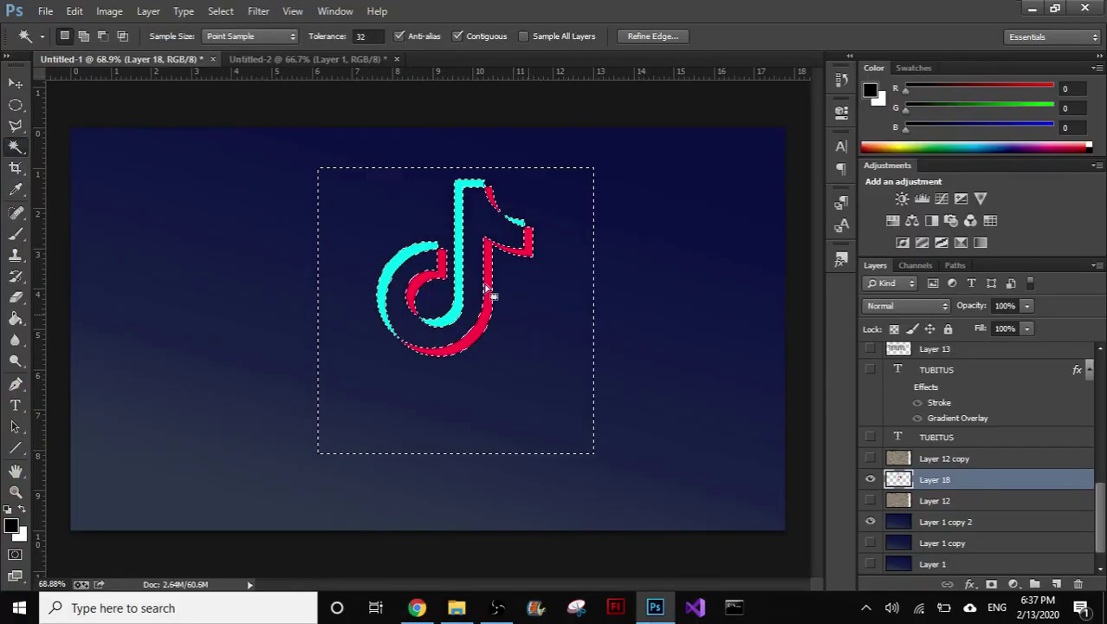
pyautogui.click(16, 105)
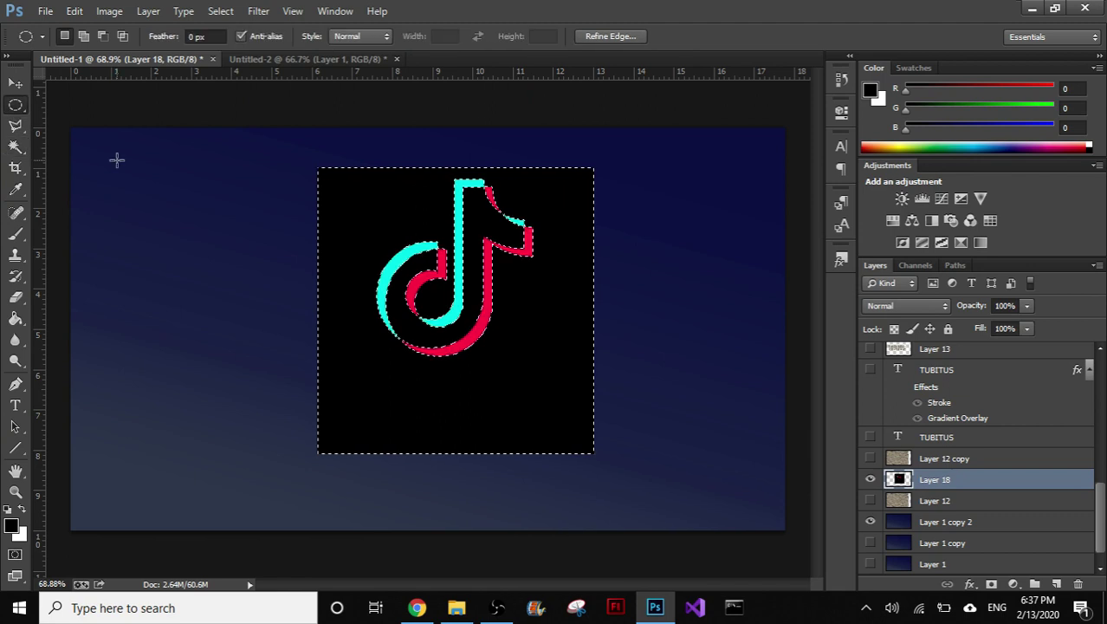
pyautogui.click(117, 159)
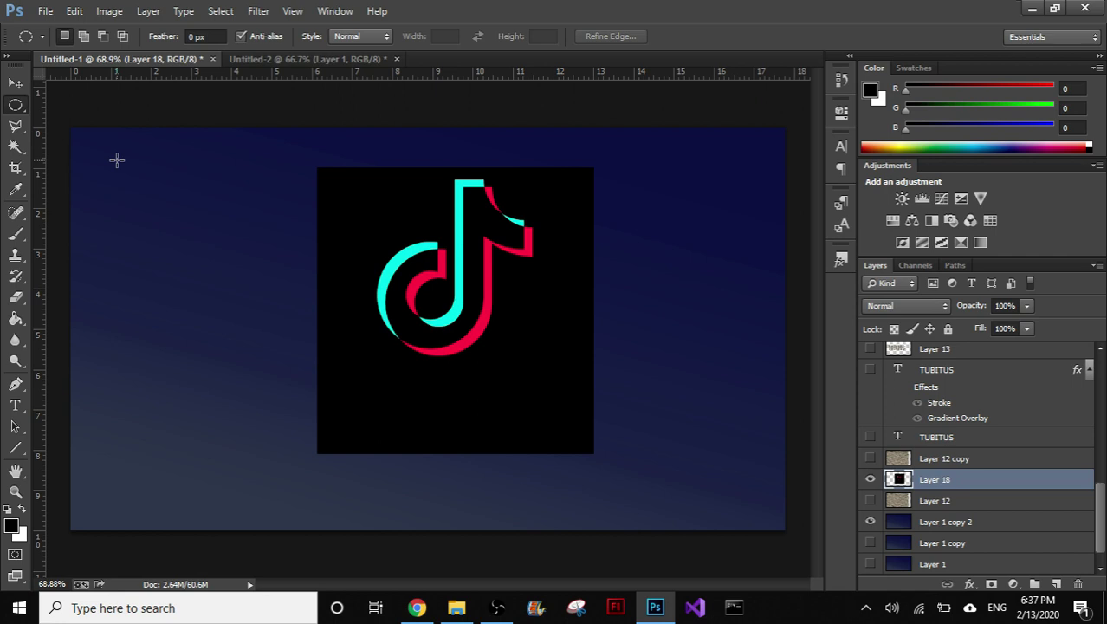
pyautogui.click(15, 146)
pyautogui.click(322, 214)
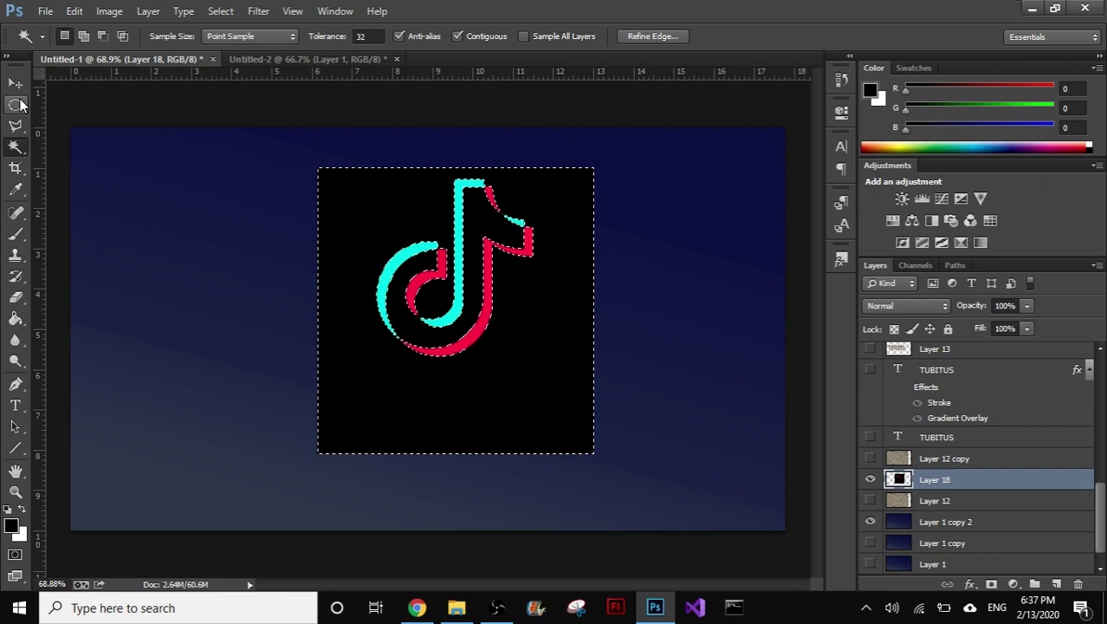
pyautogui.click(16, 105)
pyautogui.click(119, 153)
# Delete the black-square TikTok layer and return to Chrome
pyautogui.click(16, 82)
pyautogui.moveTo(485, 260); pyautogui.dragTo(459, 277)
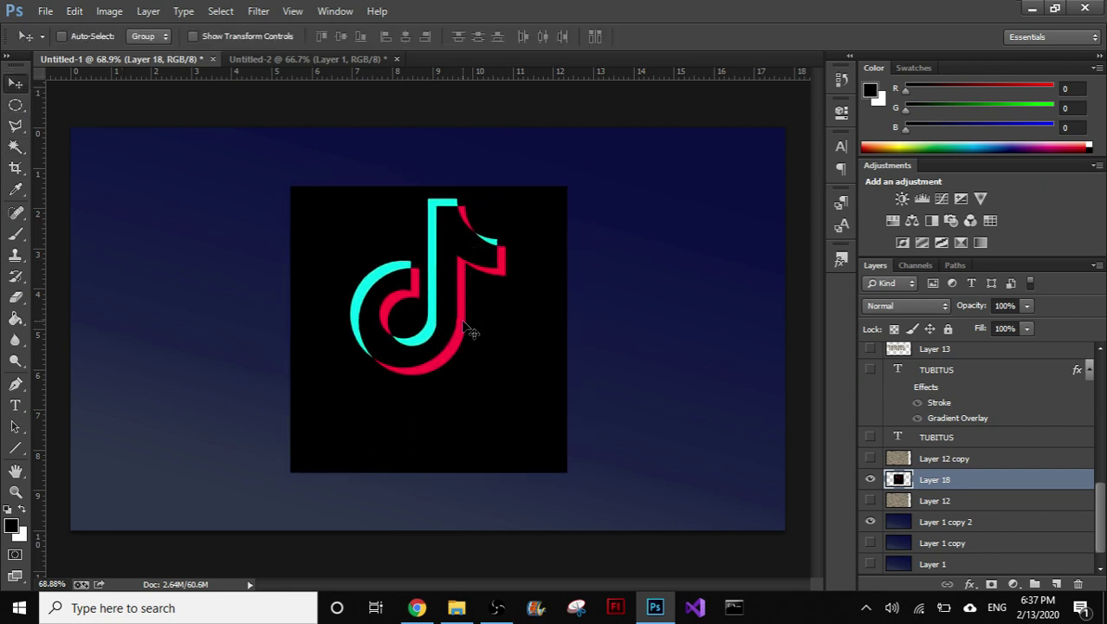
pyautogui.press('Delete')
pyautogui.click(417, 607)
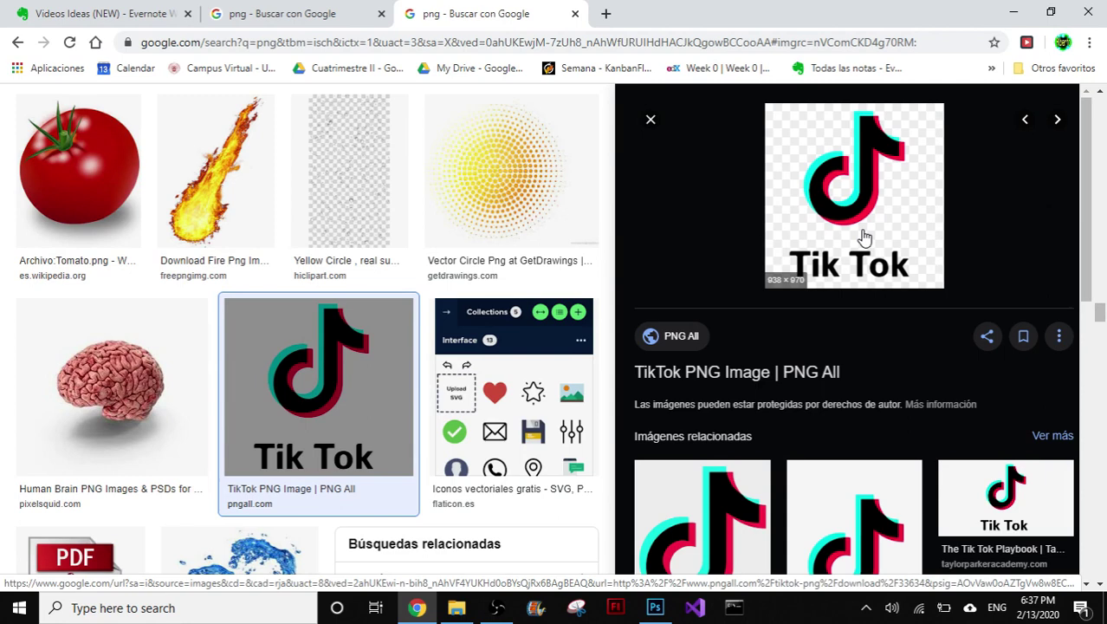
pyautogui.click(496, 608)
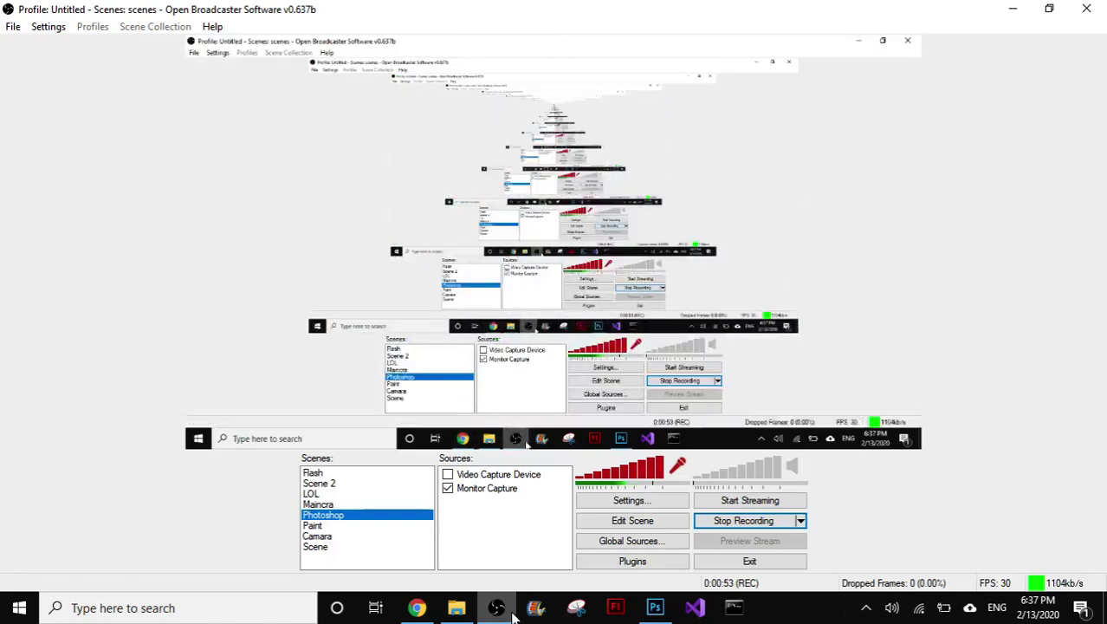
pyautogui.click(503, 609)
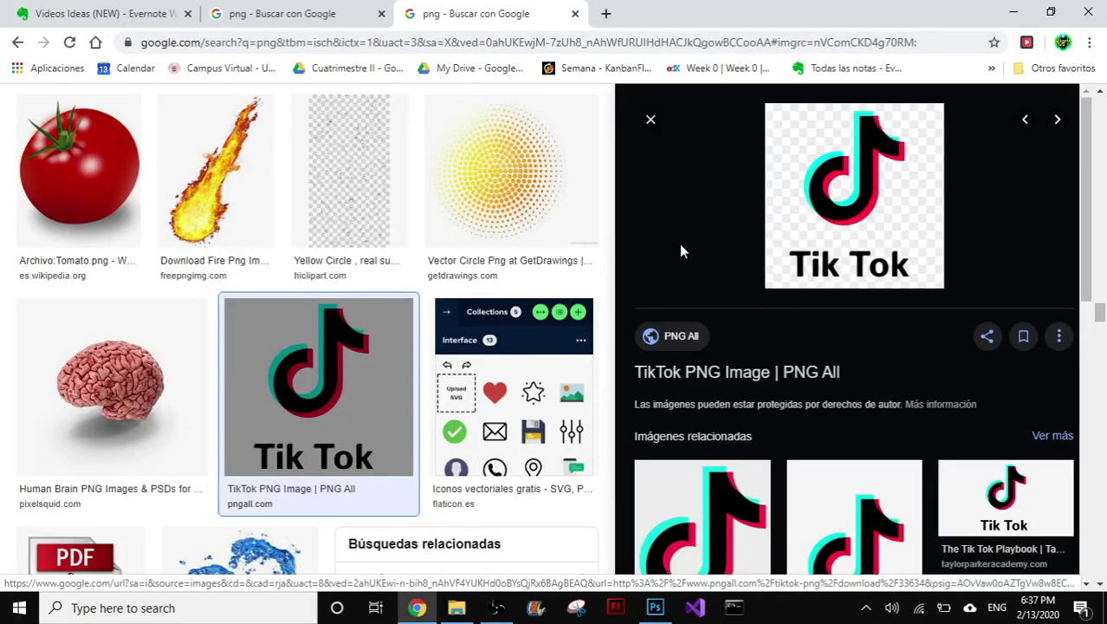
# Save the TikTok preview to the Desktop as unnamed (2).png, then return to Photoshop
pyautogui.rightClick(870, 221)
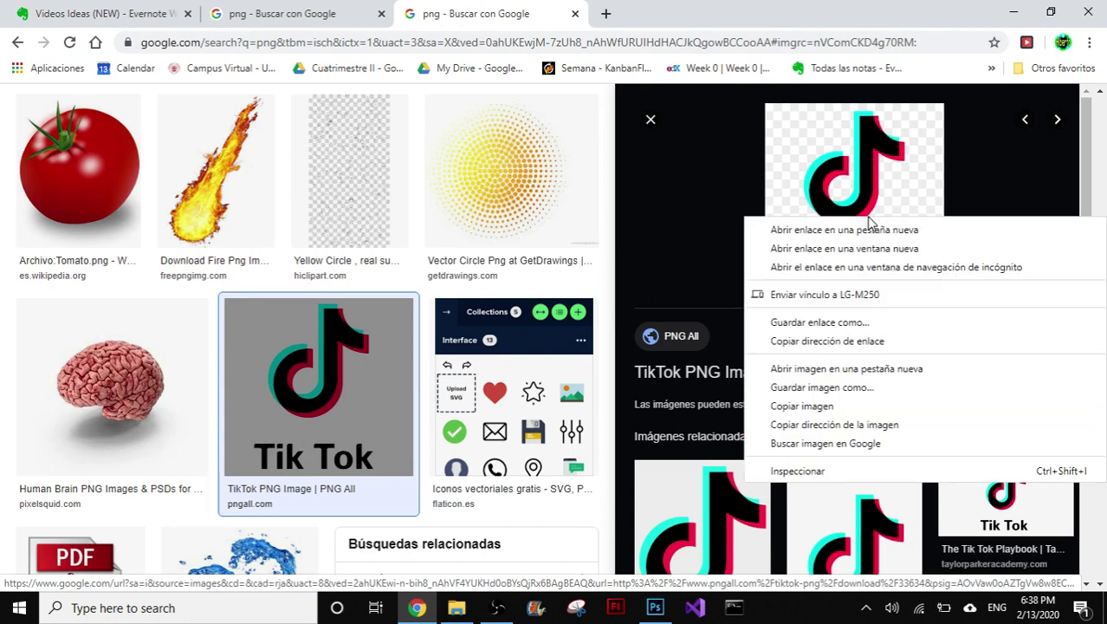
pyautogui.click(817, 388)
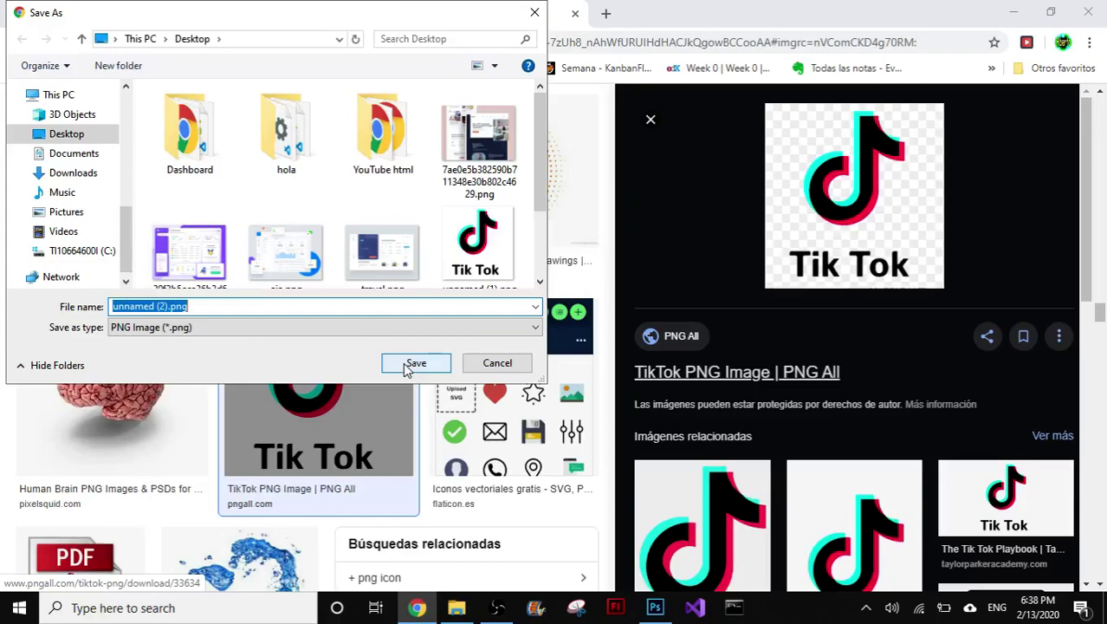
pyautogui.click(416, 363)
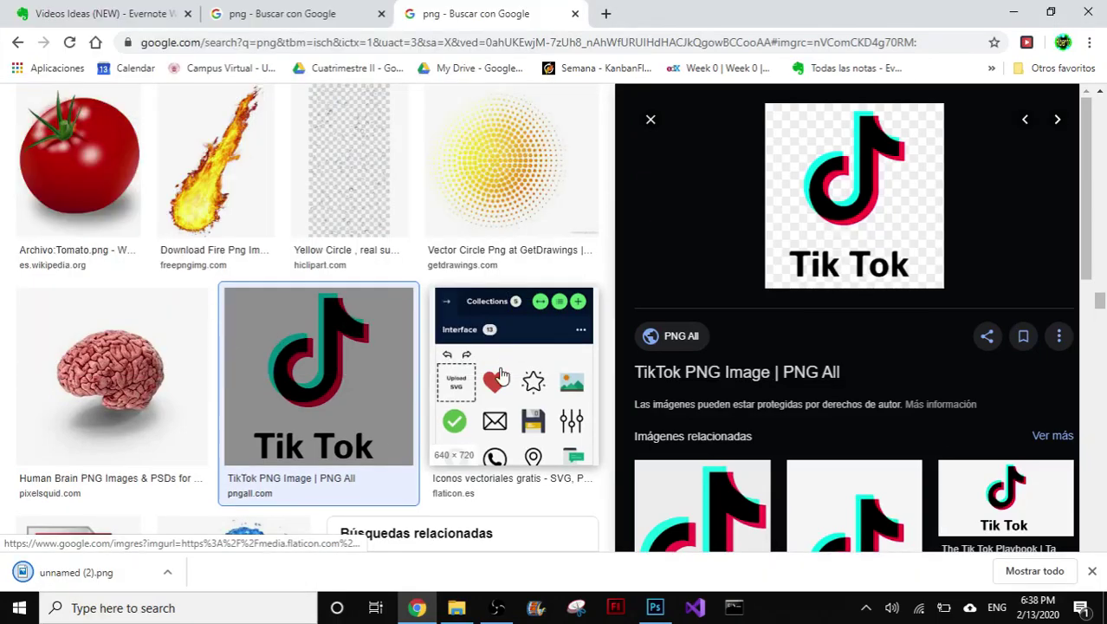
pyautogui.click(655, 608)
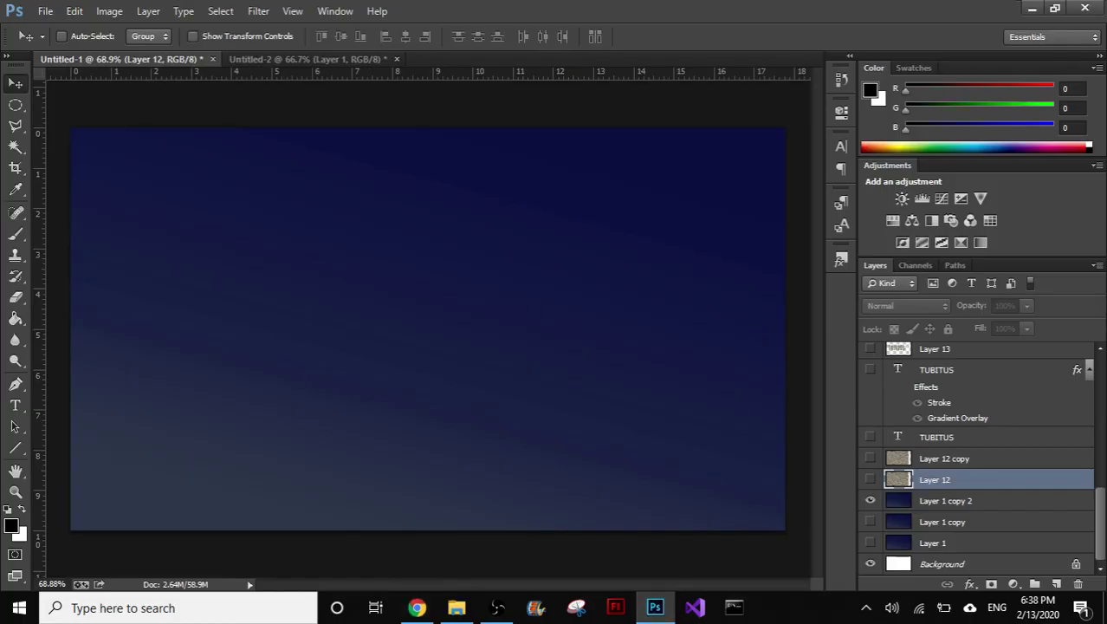
# Place unnamed (2).png from the desktop onto the canvas as the TikTok logo layer
pyautogui.click(655, 607)
pyautogui.click(91, 197)
pyautogui.click(91, 278)
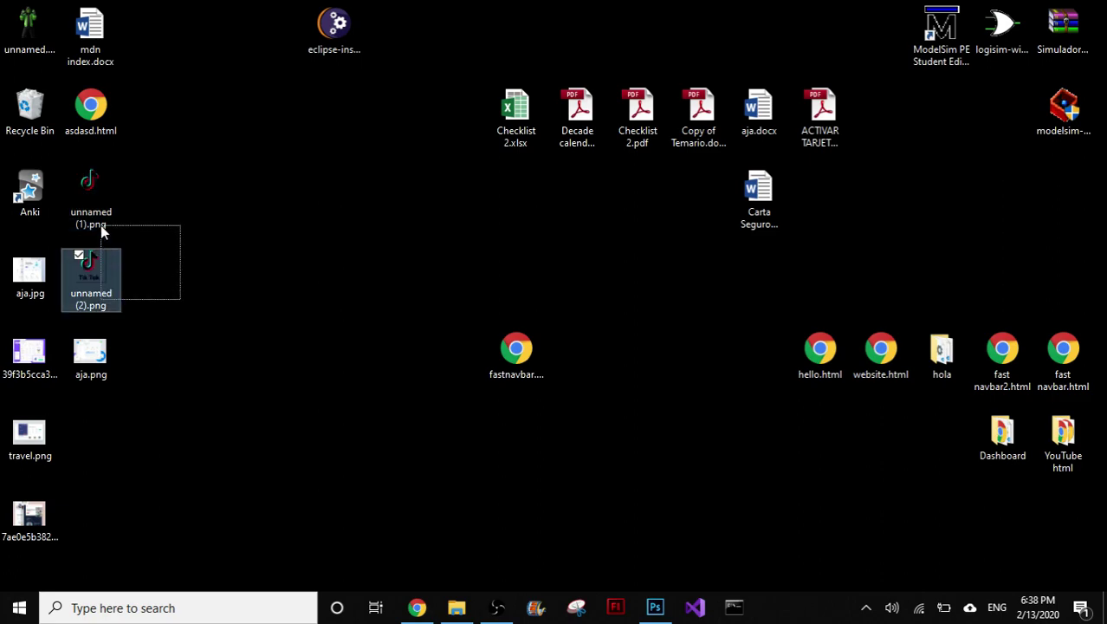
pyautogui.moveTo(91, 277)
pyautogui.mouseDown()
pyautogui.moveTo(655, 608)
pyautogui.moveTo(524, 342)
pyautogui.moveTo(425, 320)
pyautogui.mouseUp()
pyautogui.press('Return')
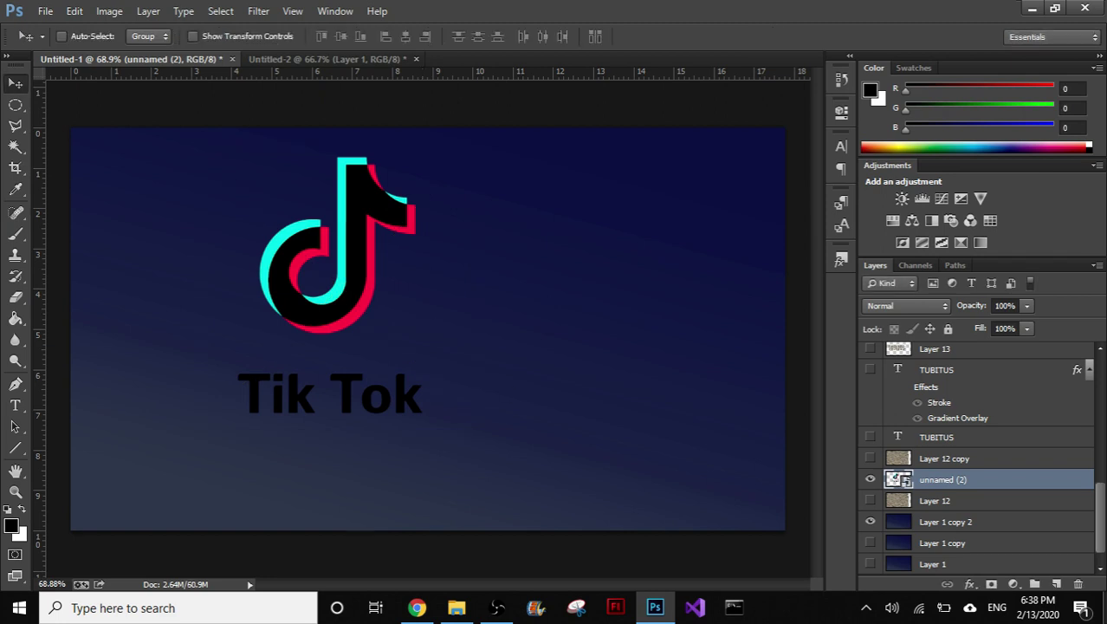
pyautogui.hotkey('ctrl', 'z')
# Place the green-hooded character image on the right side of the canvas
pyautogui.press('super+d')
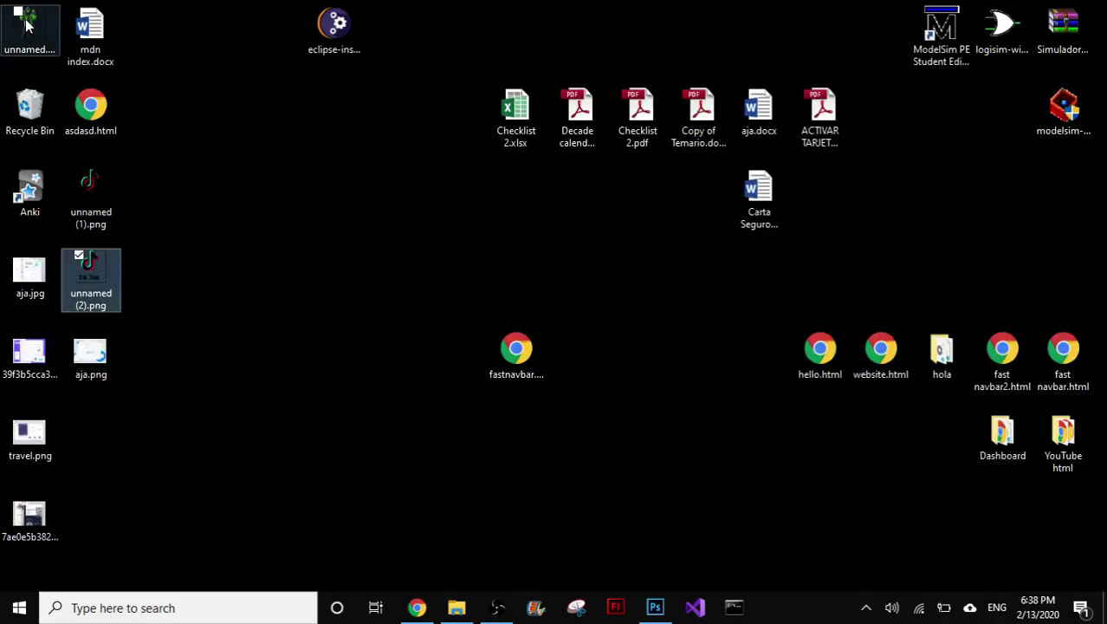
pyautogui.moveTo(27, 22); pyautogui.dragTo(582, 457)
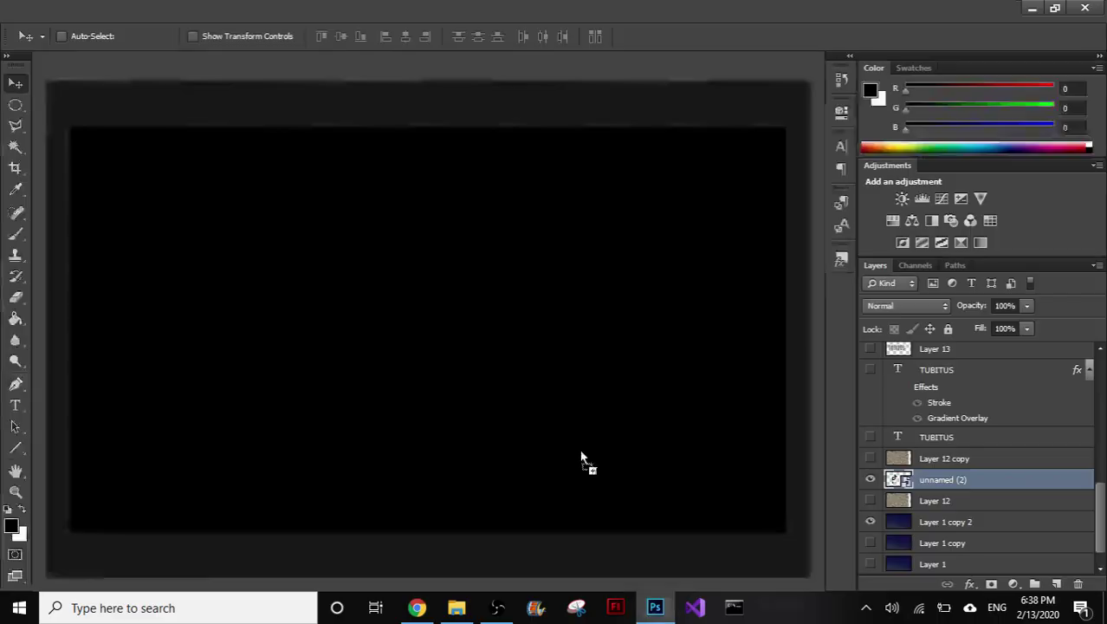
pyautogui.moveTo(425, 329)
pyautogui.mouseDown()
pyautogui.moveTo(610, 389)
pyautogui.moveTo(364, 351)
pyautogui.moveTo(672, 314)
pyautogui.mouseUp()
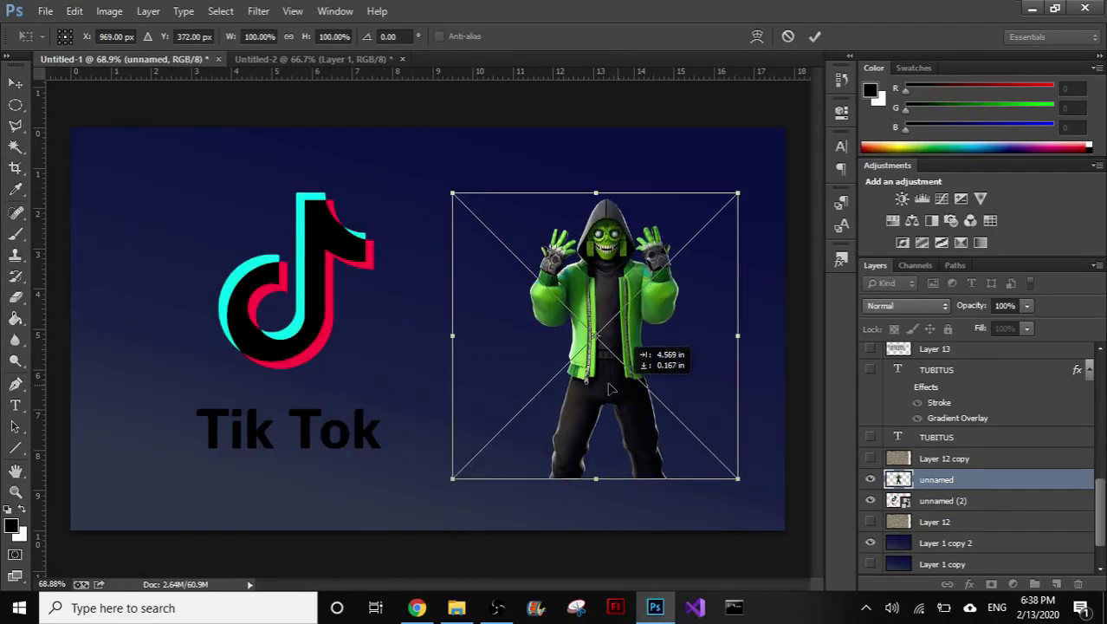
pyautogui.press('Return')
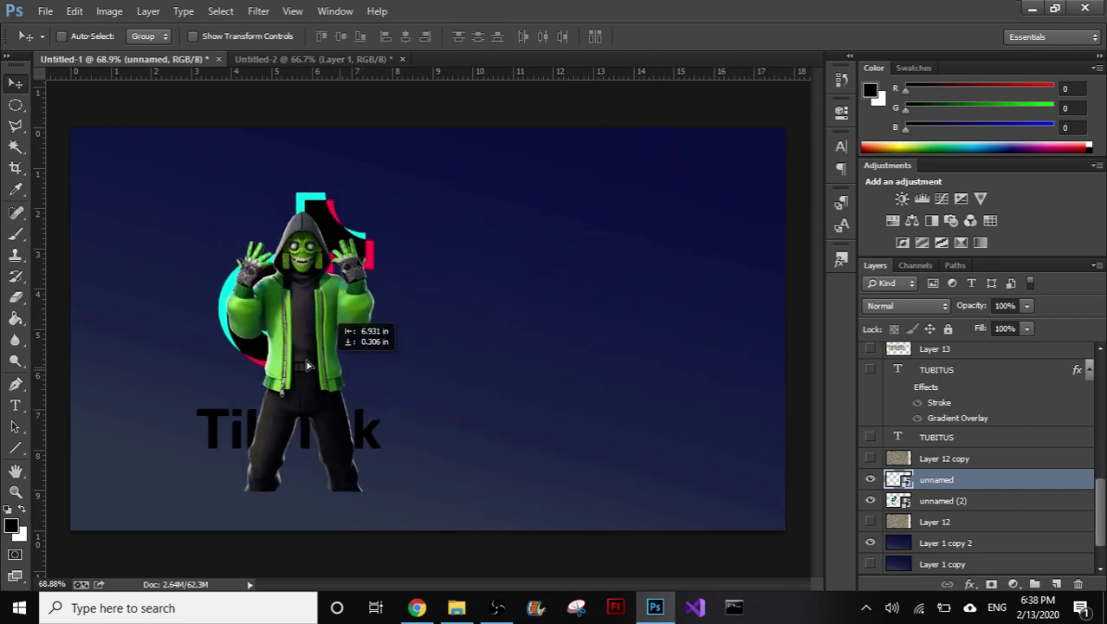
# Drag the green-hooded character to center-right, then nudge it slightly left and up
pyautogui.moveTo(673, 313)
pyautogui.mouseDown()
pyautogui.moveTo(618, 400)
pyautogui.moveTo(735, 375)
pyautogui.moveTo(754, 390)
pyautogui.moveTo(639, 368)
pyautogui.mouseUp()
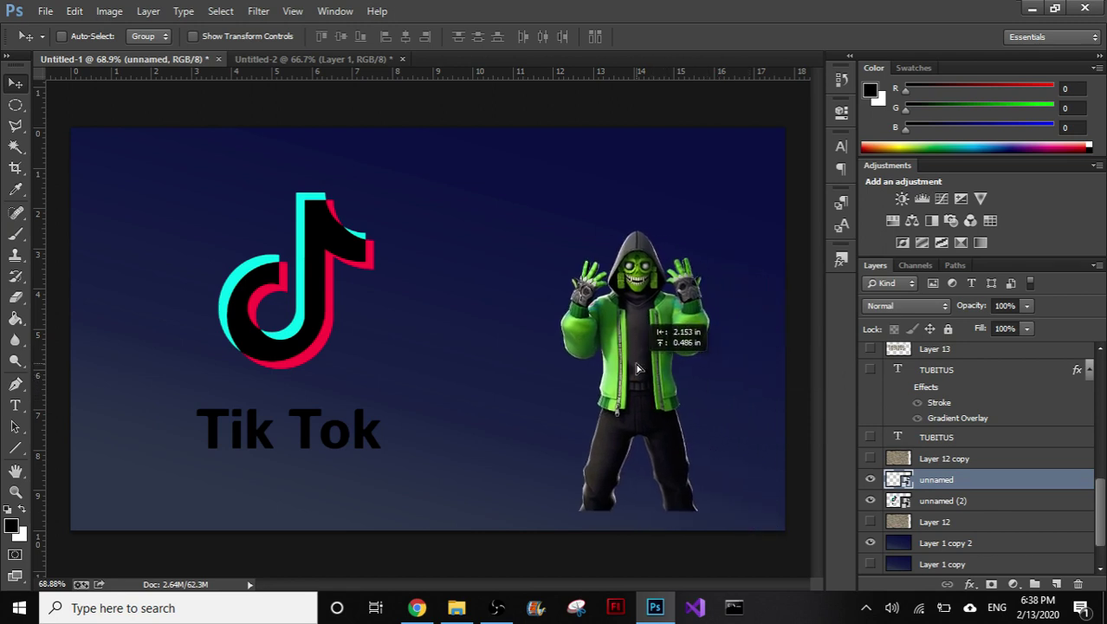
pyautogui.moveTo(638, 369); pyautogui.dragTo(628, 361)
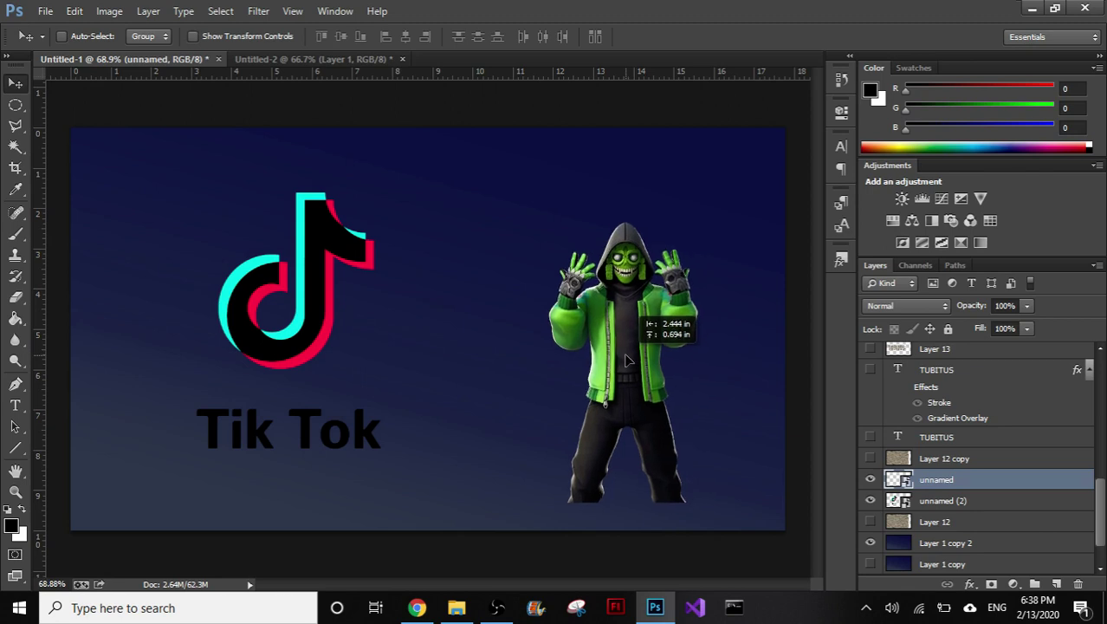
pyautogui.moveTo(627, 361); pyautogui.dragTo(629, 362)
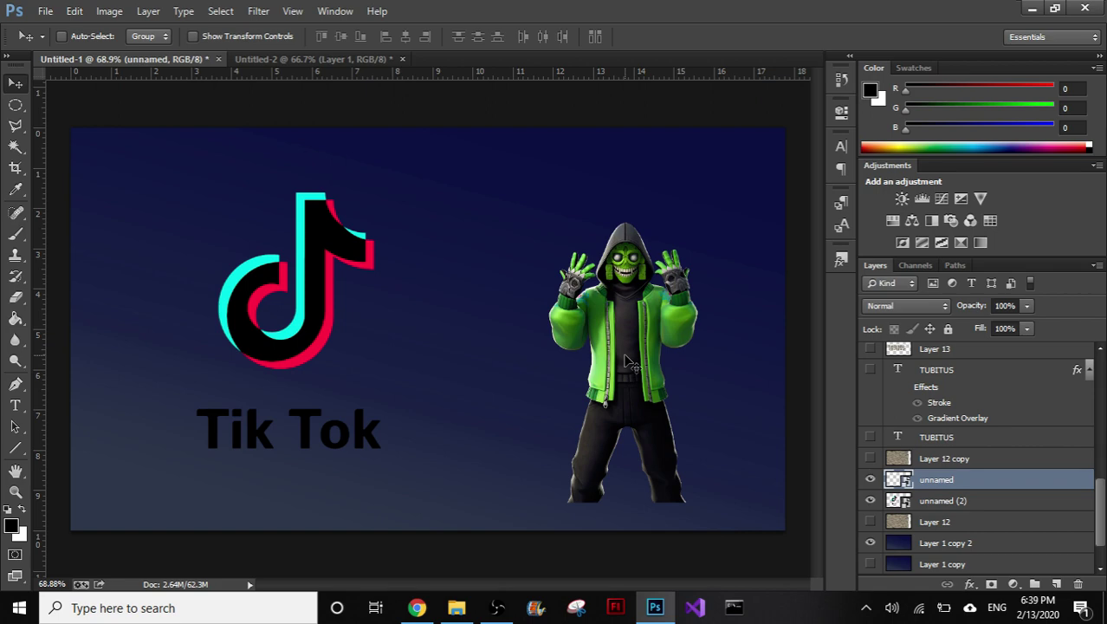
# Bring the OBS recorder window to the front from the taskbar
pyautogui.click(496, 607)
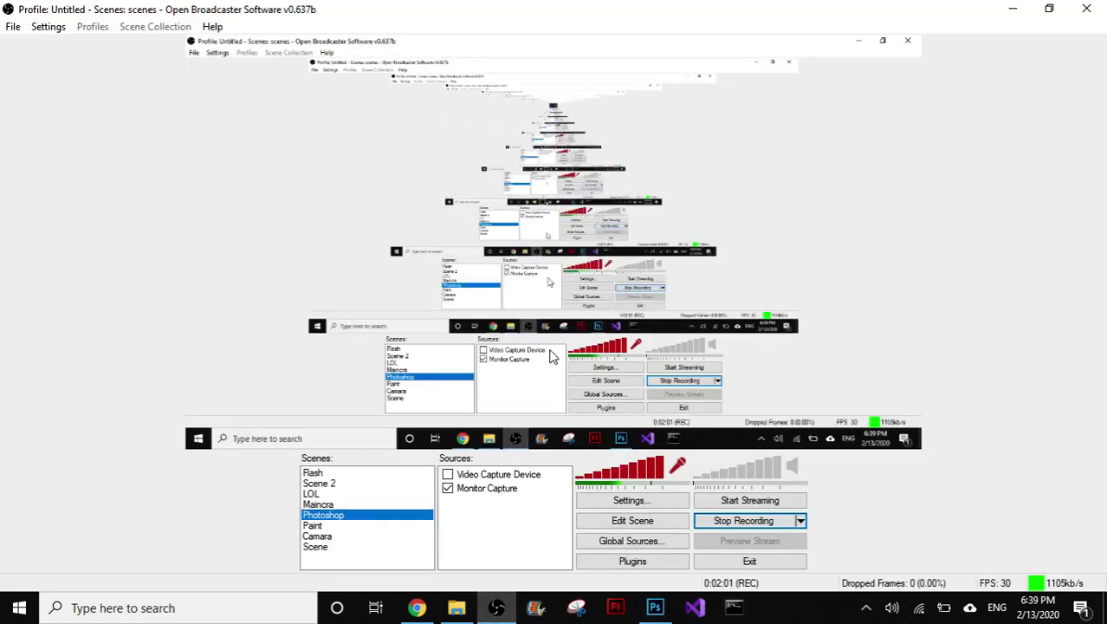